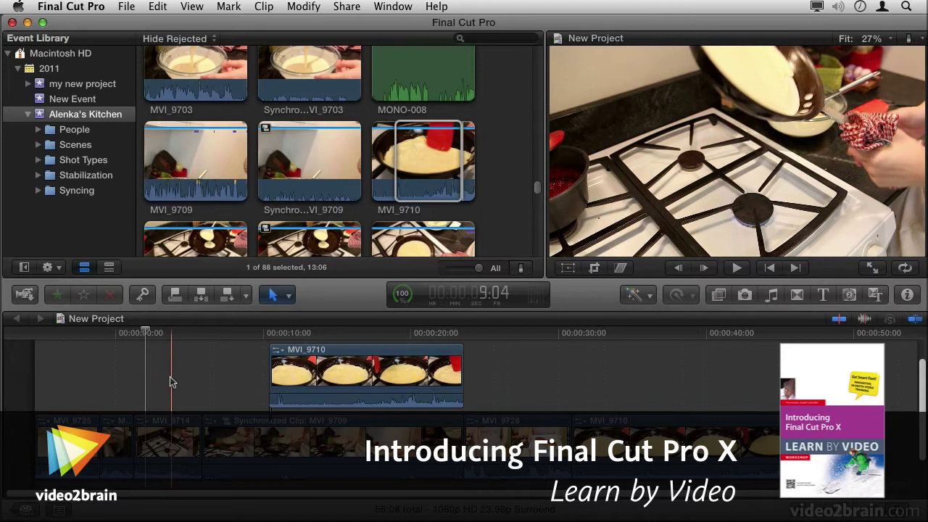
Drag MVI_9714 from the storyline start to sit between MVI_9728 and MVI_9710.
{"action": "left_click", "coordinate": [160, 438]}
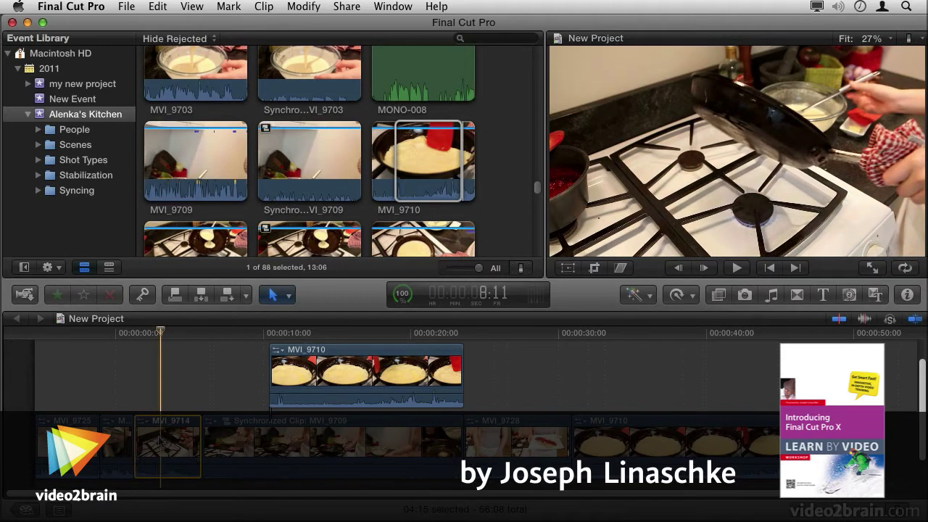
{"action": "left_click_drag", "start_coordinate": [160, 439], "coordinate": [515, 446]}
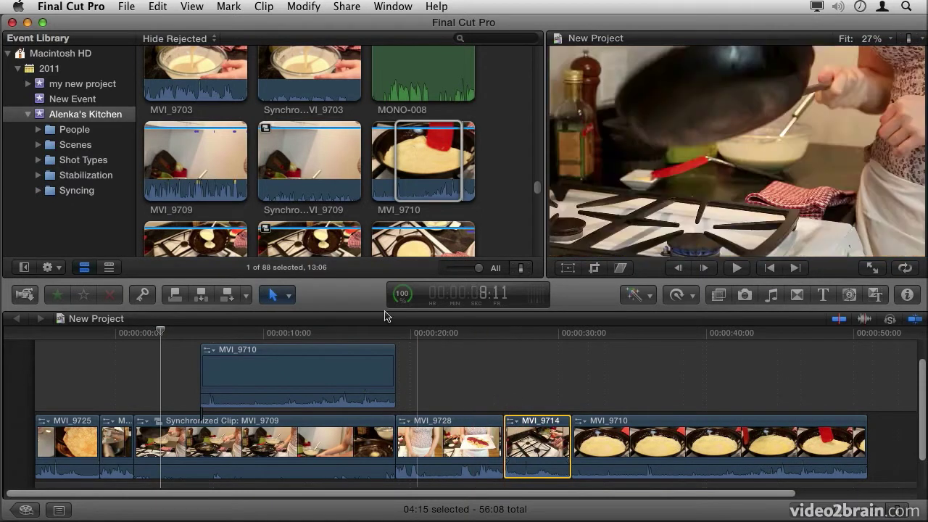
Show the Tools pop-up listing Select, Trim, Position, Range Selection, Blade, Zoom and Hand.
{"action": "left_click", "coordinate": [290, 297]}
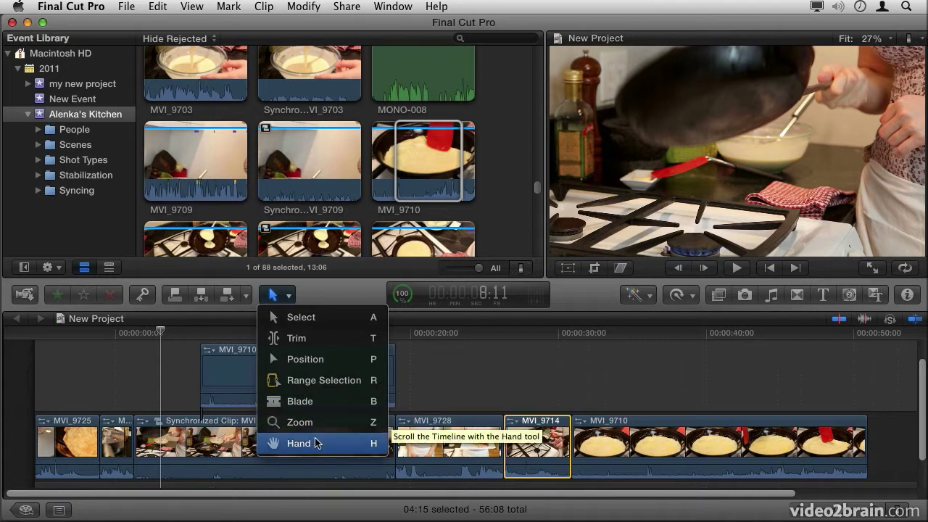
With the Select tool, return MVI_9714 before Synchronized Clip MVI_9709 and trim its start shorter.
{"action": "left_click", "coordinate": [336, 320]}
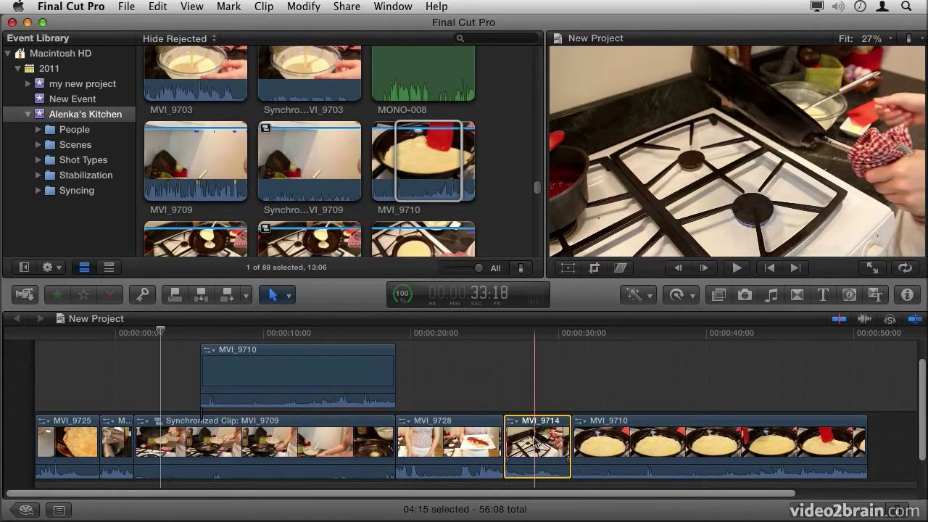
{"action": "left_click_drag", "start_coordinate": [536, 445], "coordinate": [159, 443]}
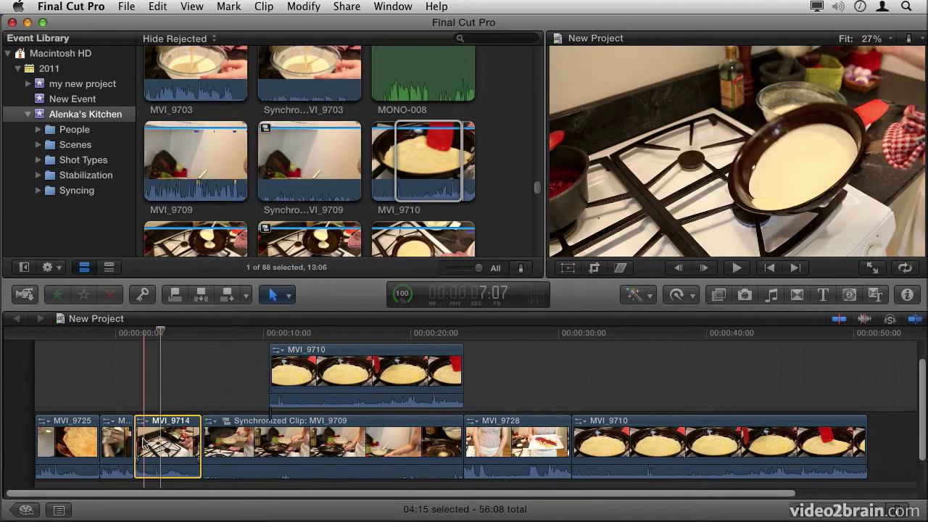
{"action": "left_click_drag", "start_coordinate": [142, 443], "coordinate": [200, 457]}
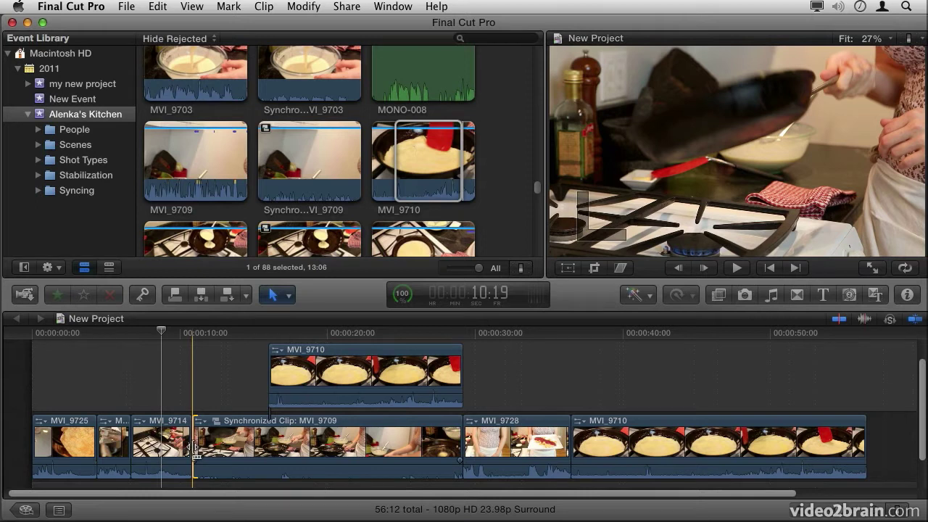
With the Trim tool, ripple-trim both the start and end edges of MVI_9714.
{"action": "left_click", "coordinate": [274, 295]}
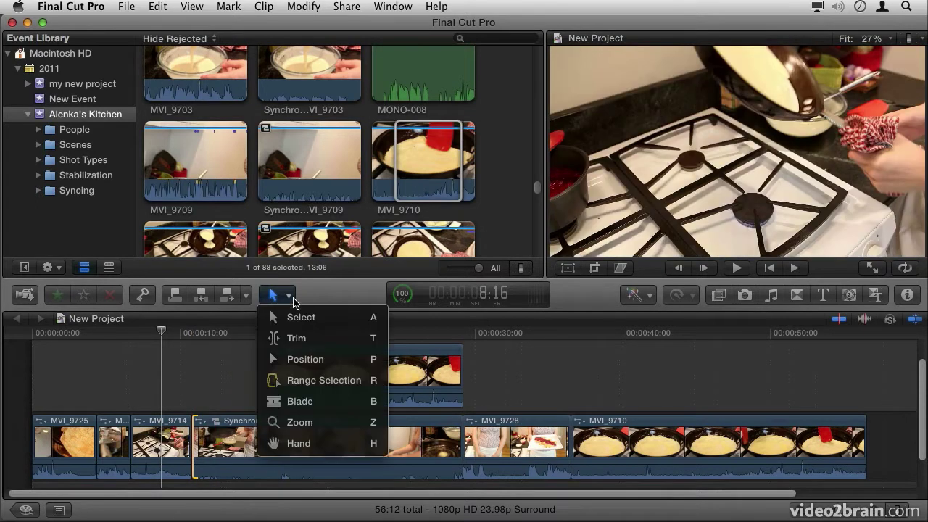
{"action": "left_click", "coordinate": [297, 338]}
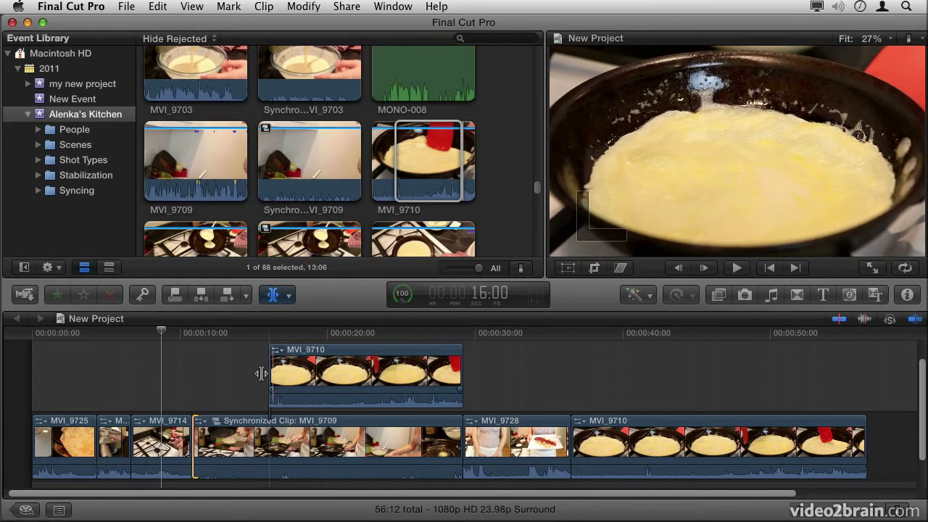
{"action": "mouse_move", "coordinate": [137, 437]}
{"action": "left_mouse_down"}
{"action": "mouse_move", "coordinate": [149, 438]}
{"action": "mouse_move", "coordinate": [130, 438]}
{"action": "left_mouse_up"}
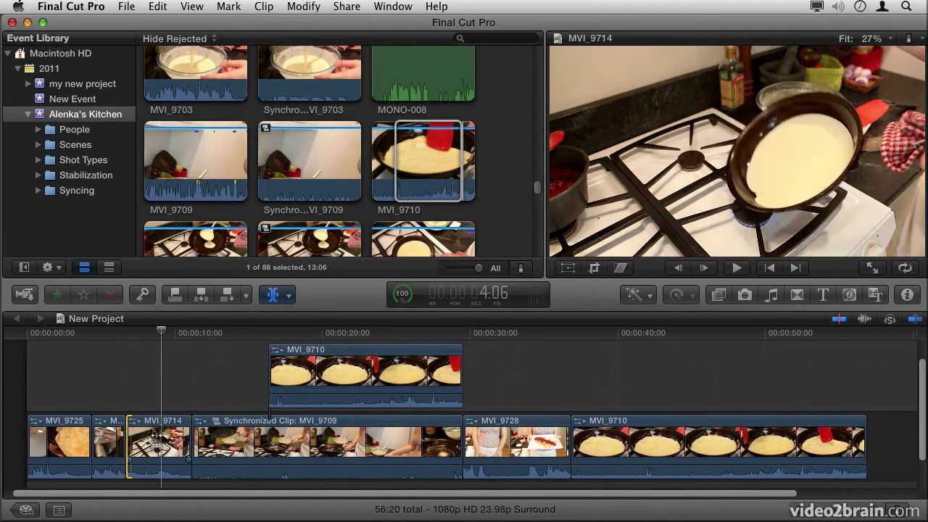
{"action": "mouse_move", "coordinate": [186, 435]}
{"action": "left_mouse_down"}
{"action": "mouse_move", "coordinate": [175, 437]}
{"action": "mouse_move", "coordinate": [186, 440]}
{"action": "left_mouse_up"}
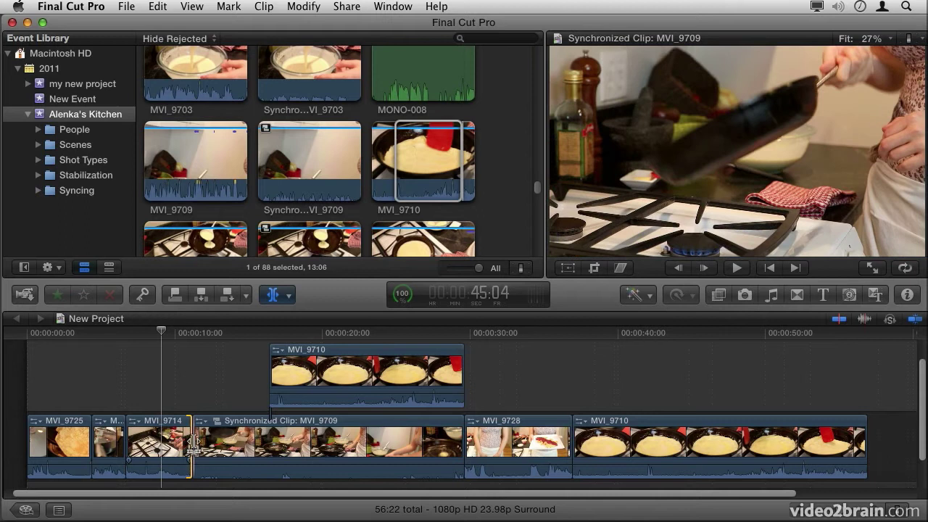
In the Precision Editor, roll the MVI_9714 / Synchronized Clip cut earlier, keeping 56:22 total.
{"action": "double_click", "coordinate": [192, 444]}
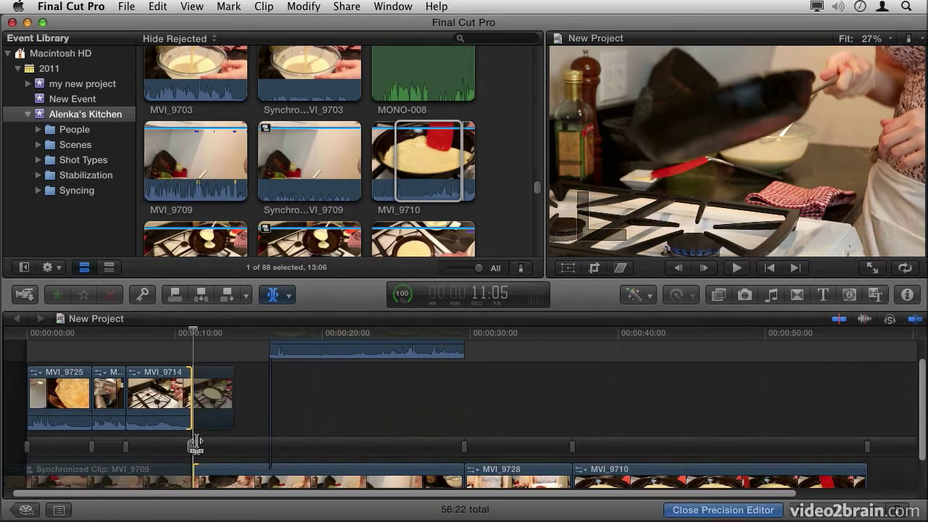
{"action": "left_click_drag", "start_coordinate": [192, 445], "coordinate": [172, 445]}
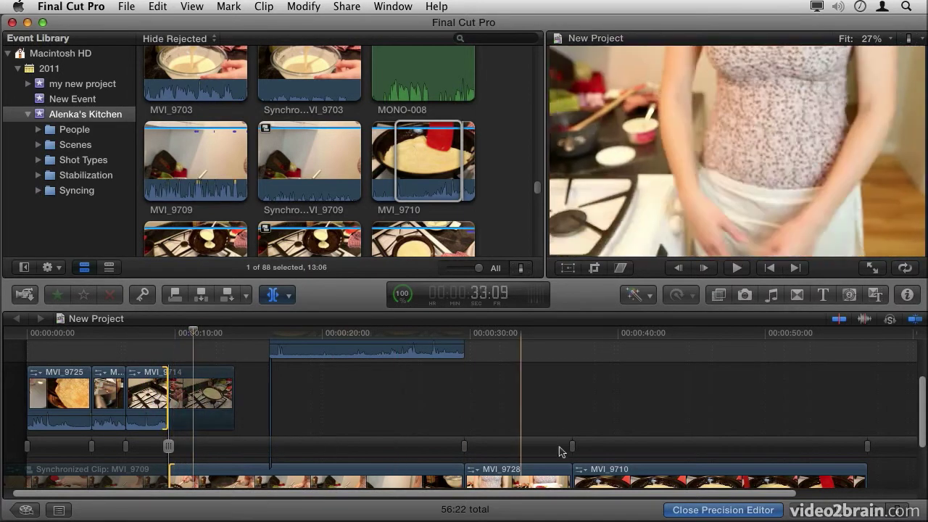
{"action": "left_click", "coordinate": [715, 511]}
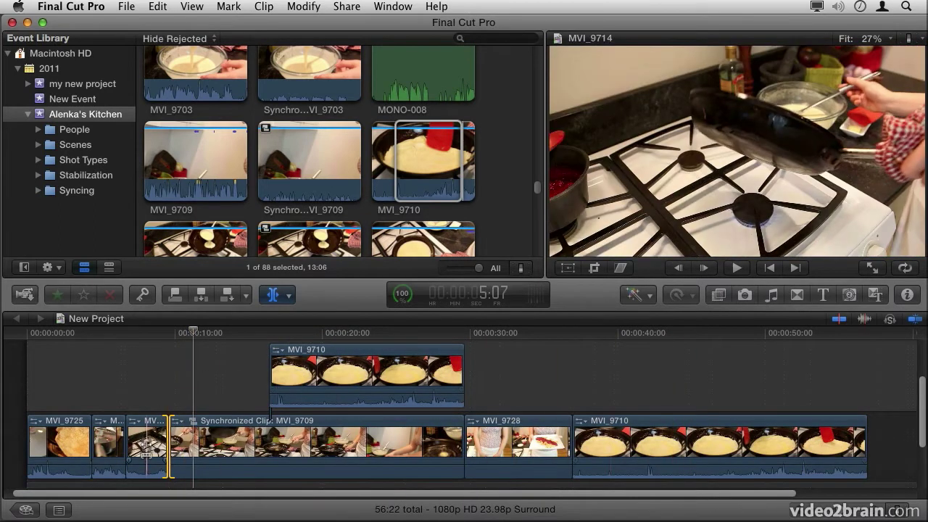
Slip MVI_9714's footage back and forth while its length and position stay fixed.
{"action": "mouse_move", "coordinate": [147, 445]}
{"action": "left_mouse_down"}
{"action": "mouse_move", "coordinate": [167, 450]}
{"action": "mouse_move", "coordinate": [150, 453]}
{"action": "left_mouse_up"}
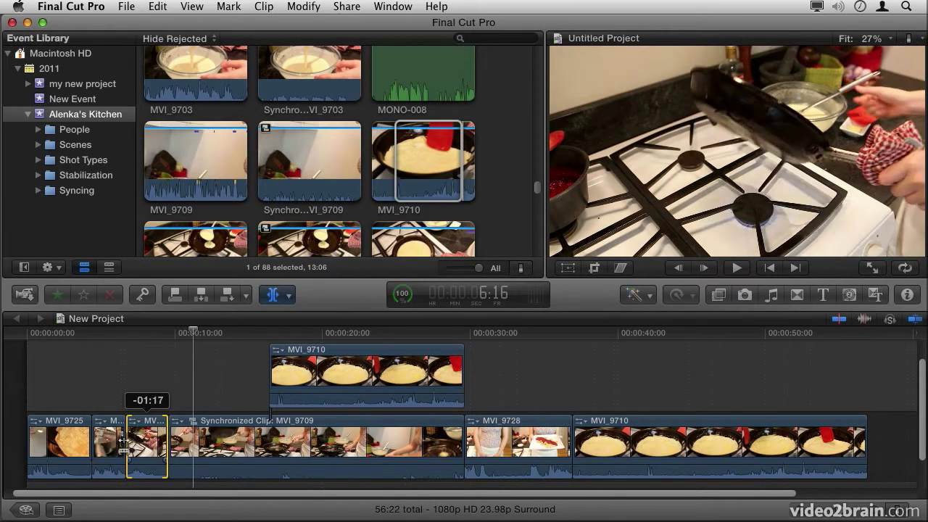
{"action": "left_click_drag", "start_coordinate": [165, 445], "coordinate": [155, 445]}
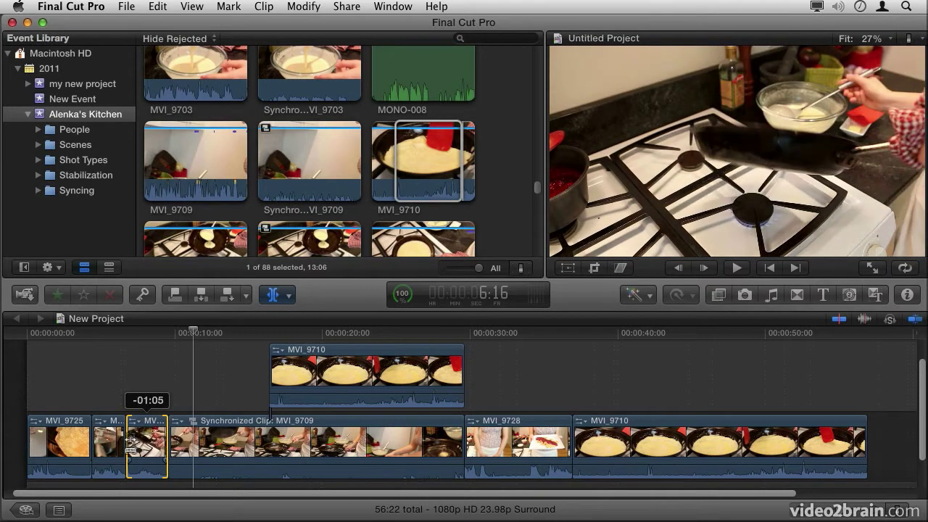
{"action": "mouse_move", "coordinate": [146, 444]}
{"action": "left_mouse_down"}
{"action": "mouse_move", "coordinate": [134, 444]}
{"action": "mouse_move", "coordinate": [158, 444]}
{"action": "mouse_move", "coordinate": [140, 443]}
{"action": "left_mouse_up"}
With the Position tool, drag the short second clip later, leaving a gap behind.
{"action": "left_click", "coordinate": [288, 294]}
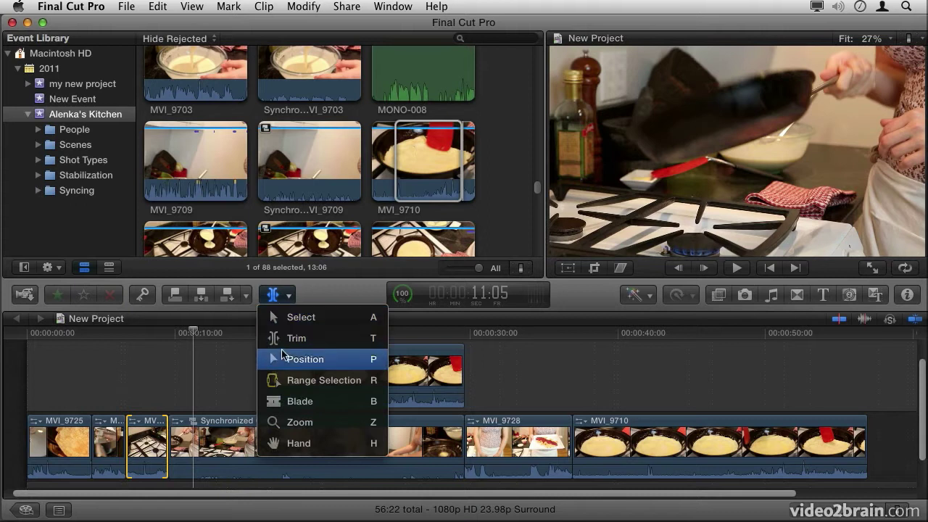
{"action": "left_click", "coordinate": [281, 361]}
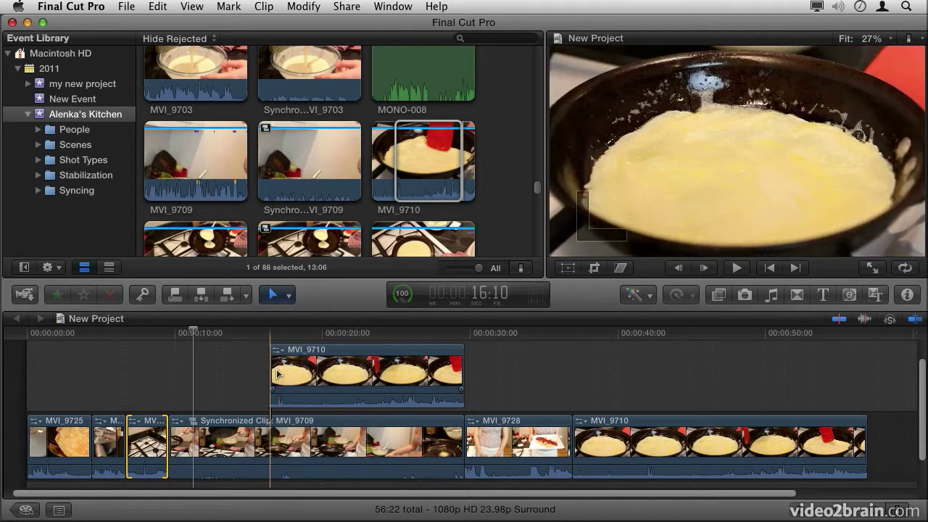
{"action": "left_click", "coordinate": [110, 438]}
{"action": "left_click_drag", "start_coordinate": [111, 439], "coordinate": [472, 446]}
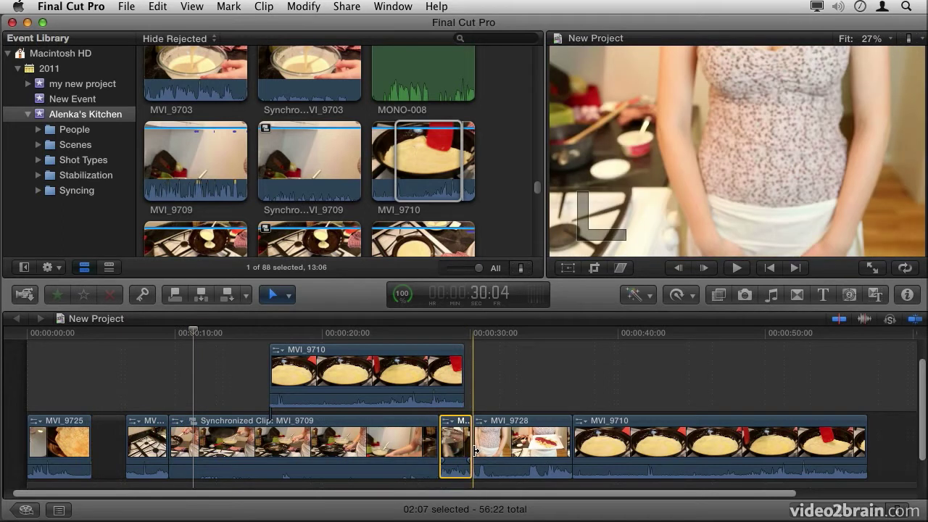
With the Select tool, move MVI_9728 to the end of the timeline.
{"action": "left_click", "coordinate": [288, 297]}
{"action": "left_click", "coordinate": [297, 314]}
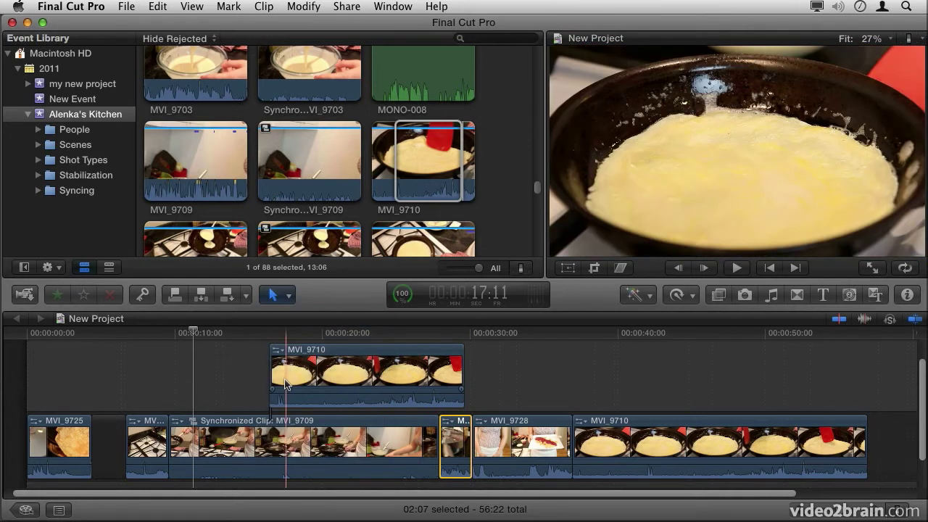
{"action": "left_click", "coordinate": [499, 460]}
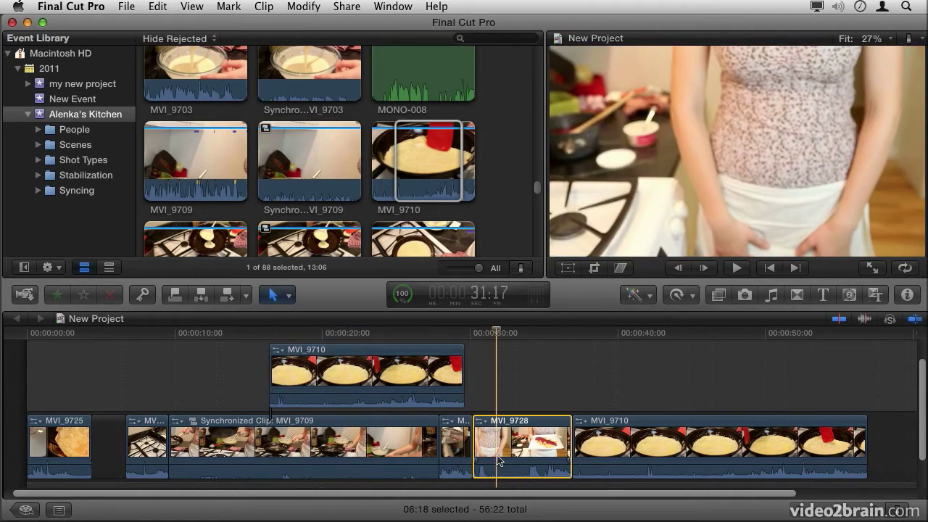
{"action": "left_click_drag", "start_coordinate": [513, 450], "coordinate": [852, 443]}
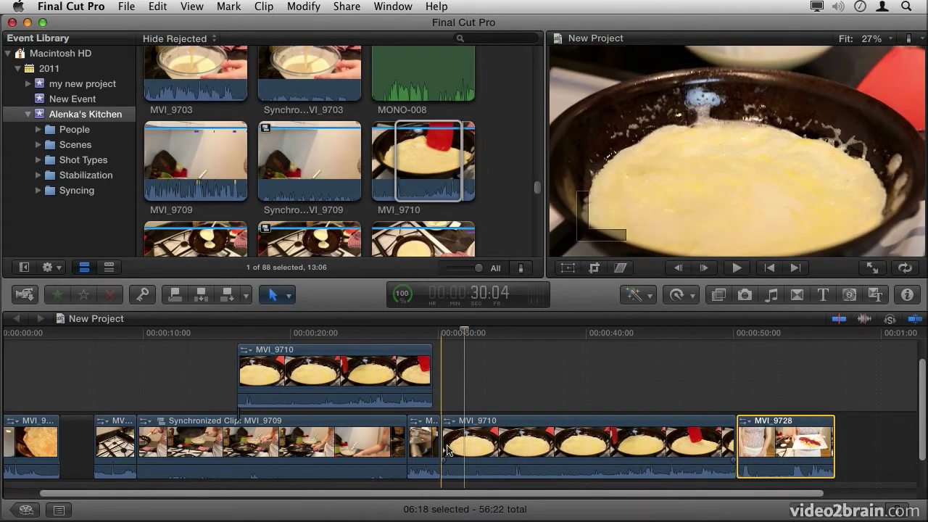
With the Position tool, move the short clip before MVI_9710 after MVI_9728, making 59:05 total.
{"action": "left_click", "coordinate": [287, 296]}
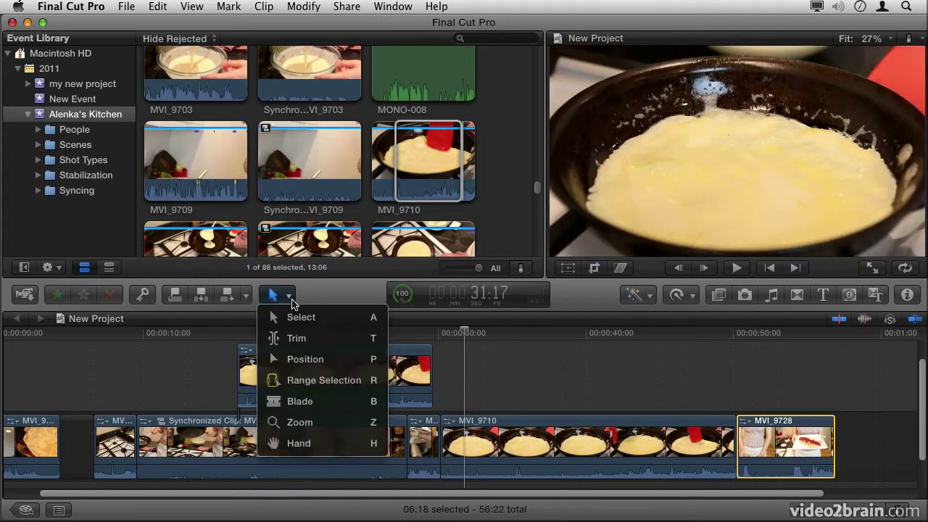
{"action": "left_click", "coordinate": [301, 358]}
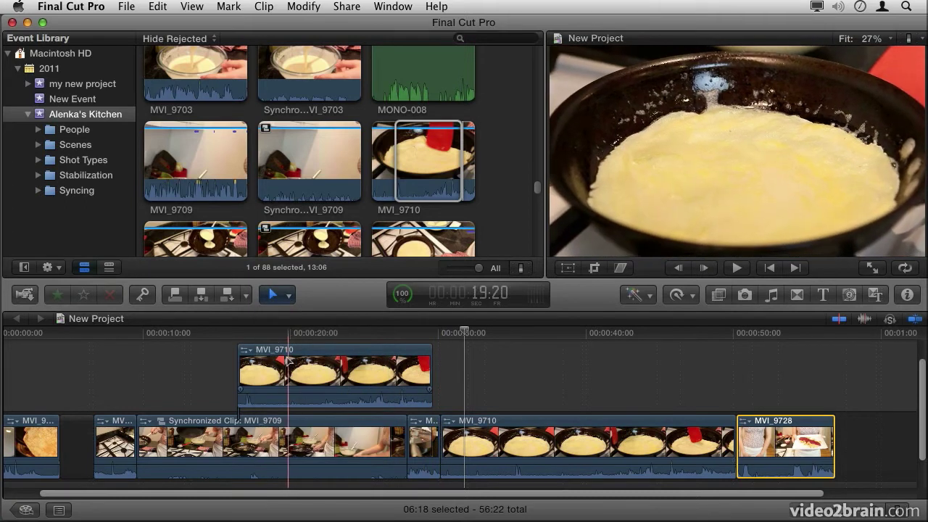
{"action": "left_click", "coordinate": [424, 449]}
{"action": "left_click", "coordinate": [423, 449]}
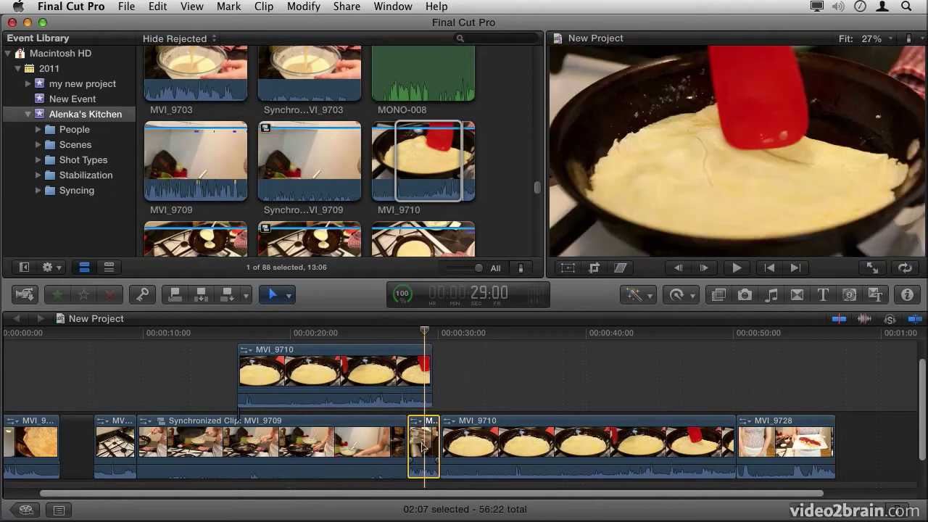
{"action": "left_click_drag", "start_coordinate": [423, 447], "coordinate": [851, 439]}
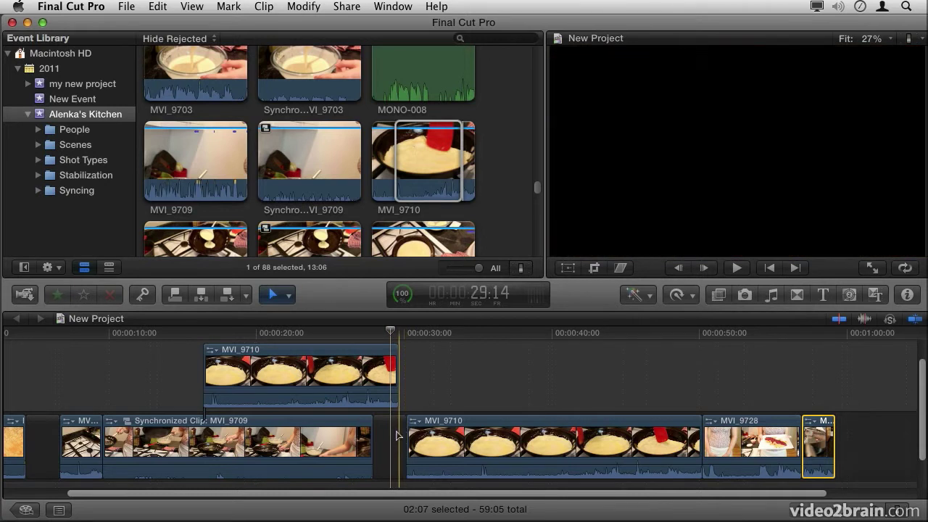
With Range Selection, mark an 11:05 range across the middle of MVI_9710.
{"action": "left_click", "coordinate": [282, 294]}
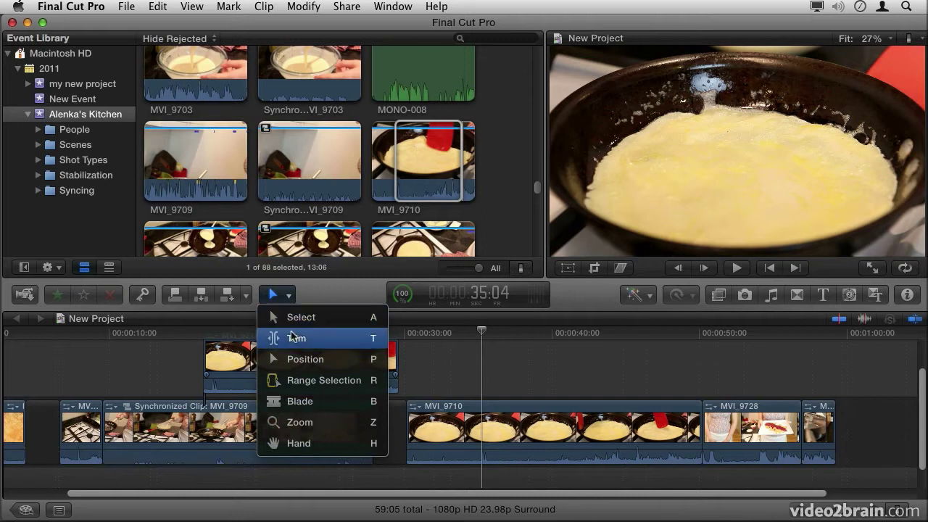
{"action": "left_click", "coordinate": [288, 384]}
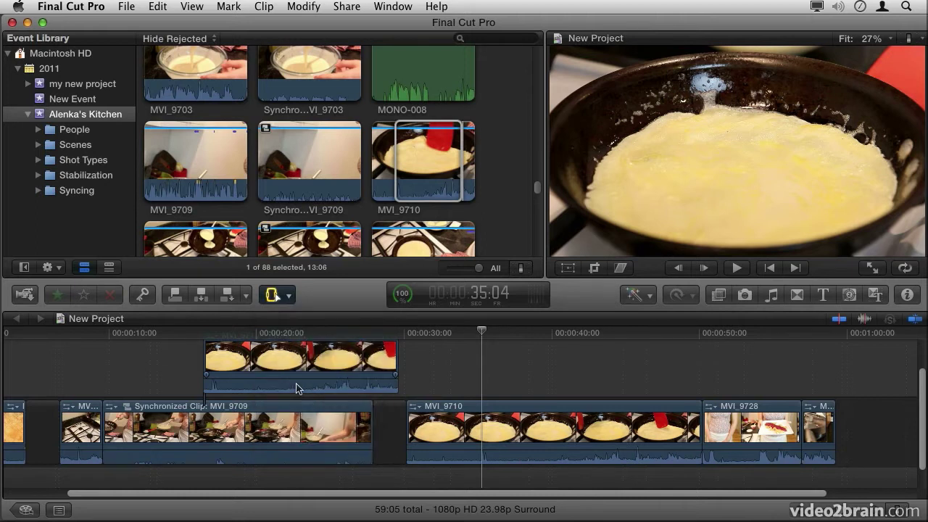
{"action": "left_click_drag", "start_coordinate": [470, 433], "coordinate": [633, 434]}
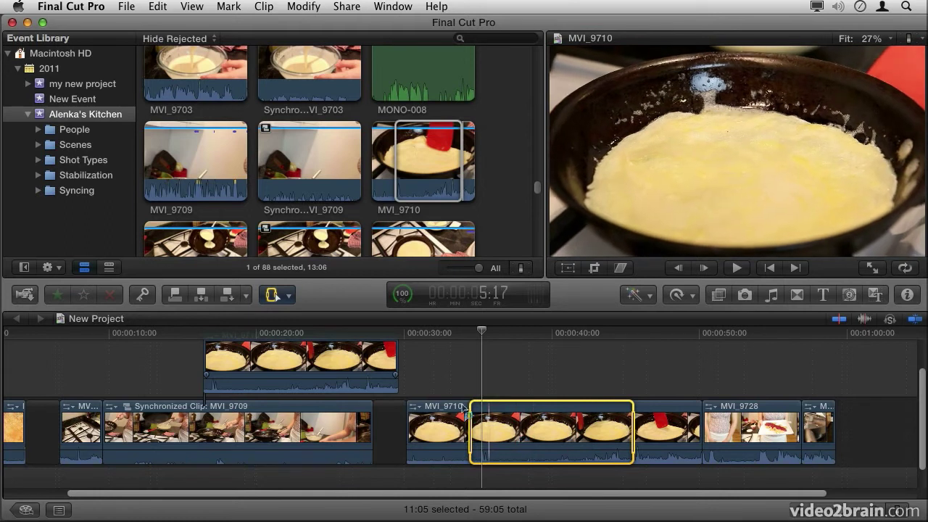
{"action": "left_click", "coordinate": [288, 295]}
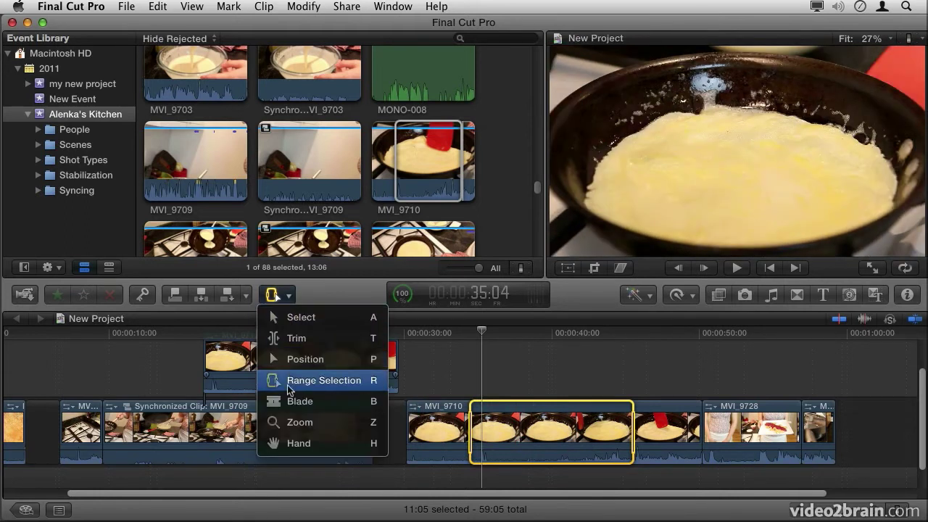
Blade Synchronized Clip MVI_9709 near its start, then trim one new piece 02:19 shorter.
{"action": "left_click", "coordinate": [288, 400]}
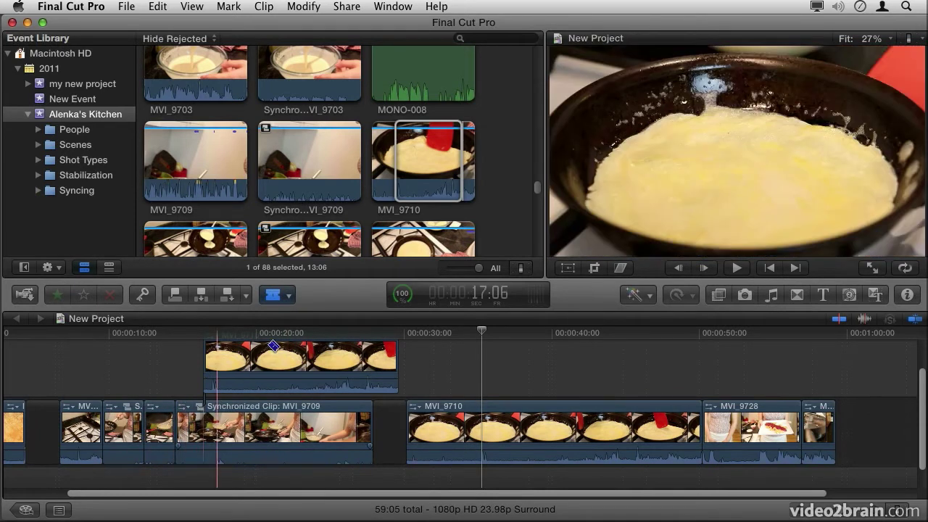
{"action": "left_click", "coordinate": [288, 295]}
{"action": "left_click", "coordinate": [294, 320]}
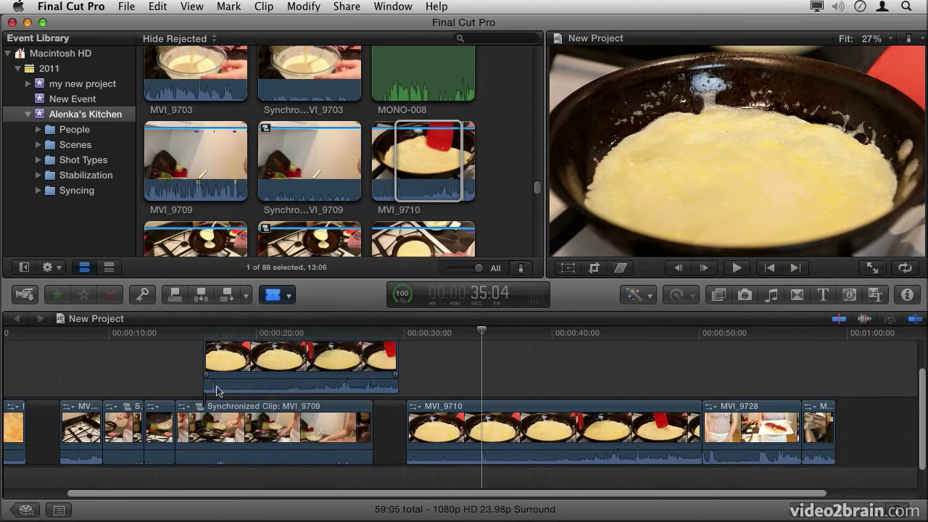
{"action": "left_click_drag", "start_coordinate": [174, 428], "coordinate": [76, 427]}
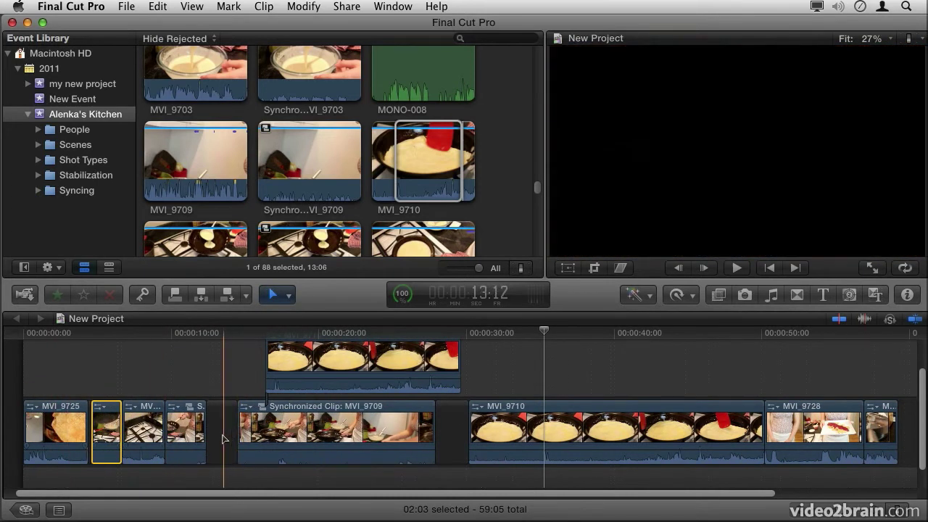
{"action": "left_click", "coordinate": [290, 295]}
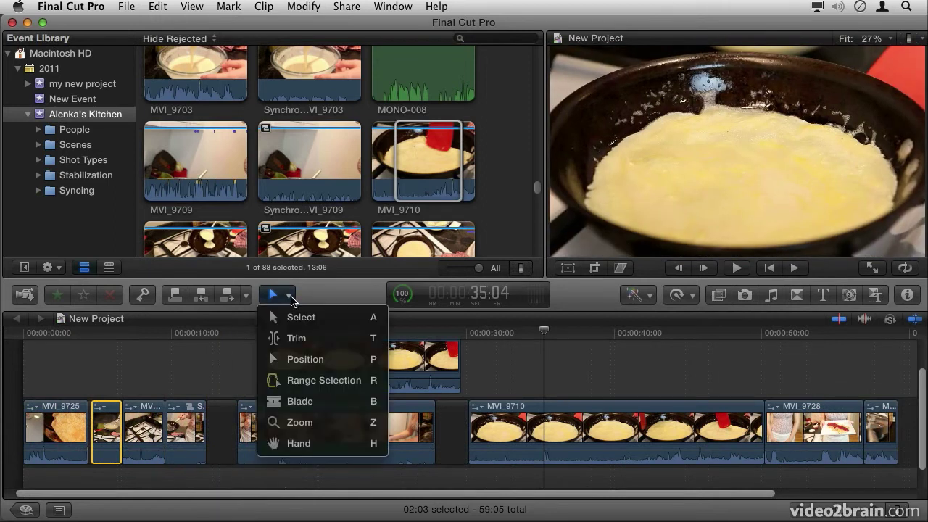
{"action": "left_click", "coordinate": [292, 423]}
{"action": "left_click_drag", "start_coordinate": [197, 379], "coordinate": [498, 455]}
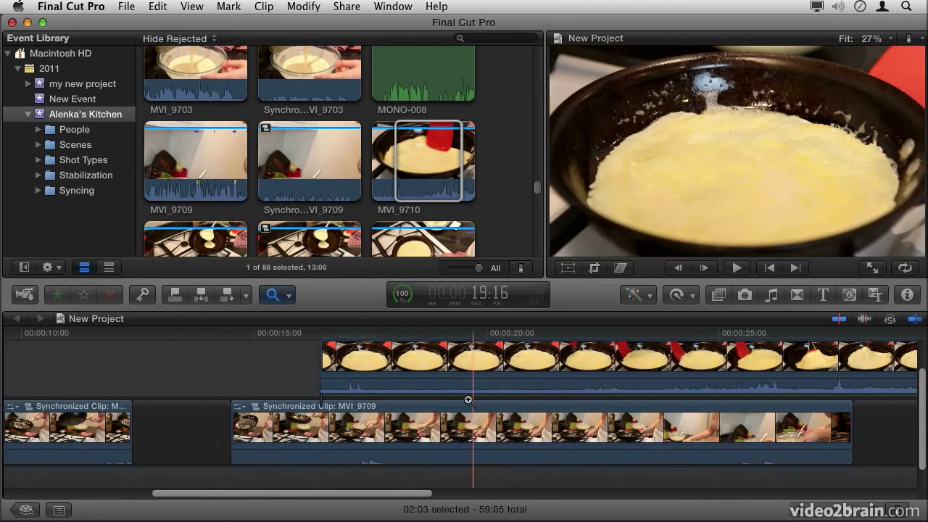
{"action": "left_click", "coordinate": [279, 443]}
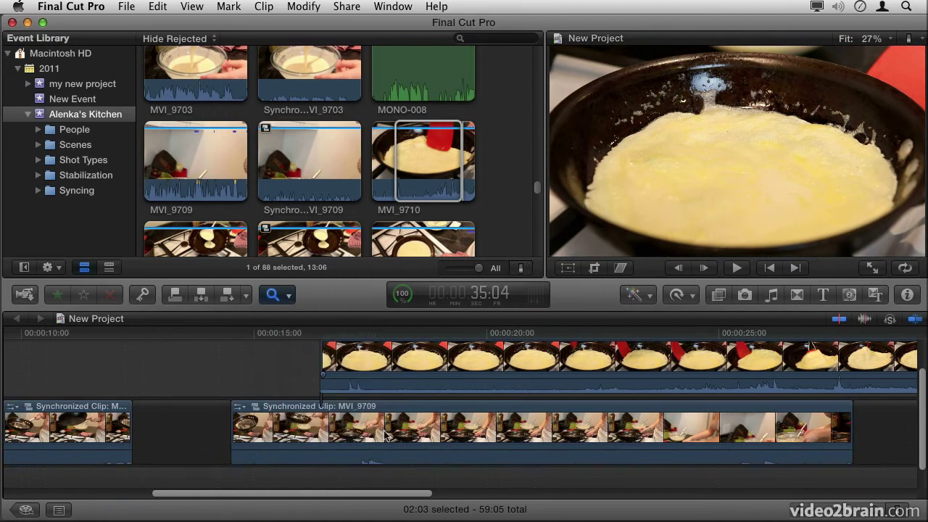
{"action": "left_click_drag", "start_coordinate": [626, 409], "coordinate": [221, 409]}
{"action": "scroll", "coordinate": [350, 340], "scroll_direction": "left", "scroll_amount": 10}
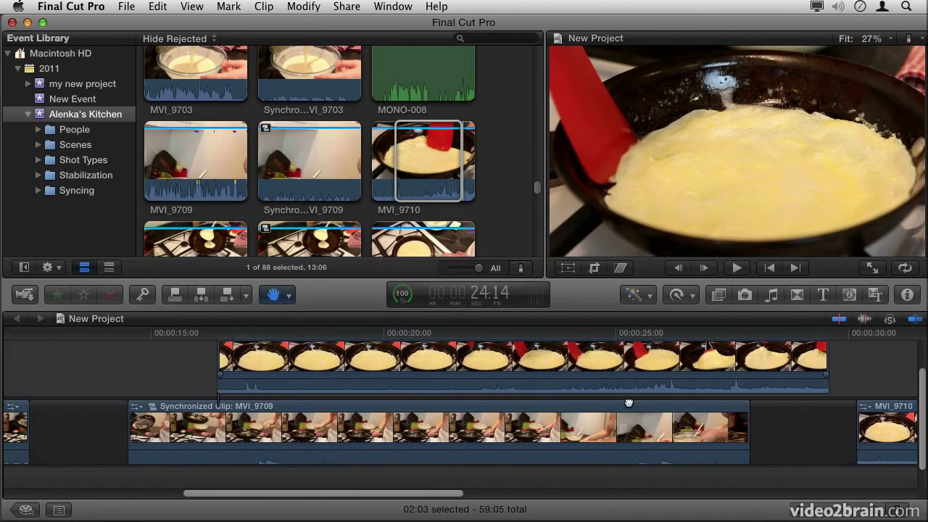
{"action": "left_click", "coordinate": [279, 295]}
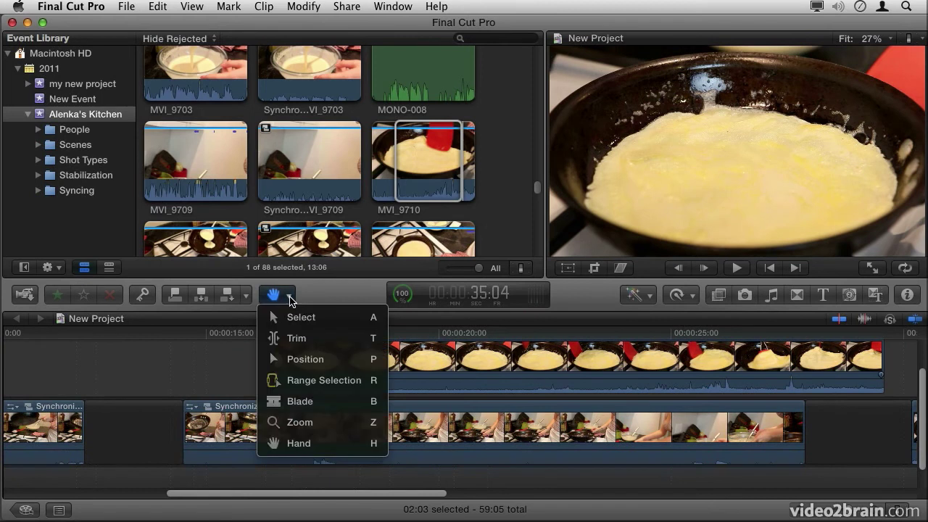
{"action": "left_click", "coordinate": [291, 317]}
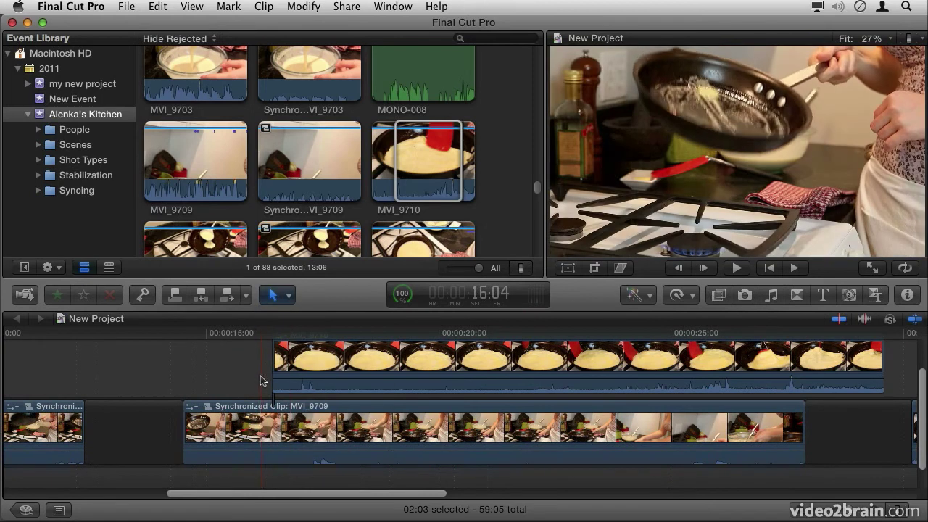
{"action": "key", "text": "shift+z"}
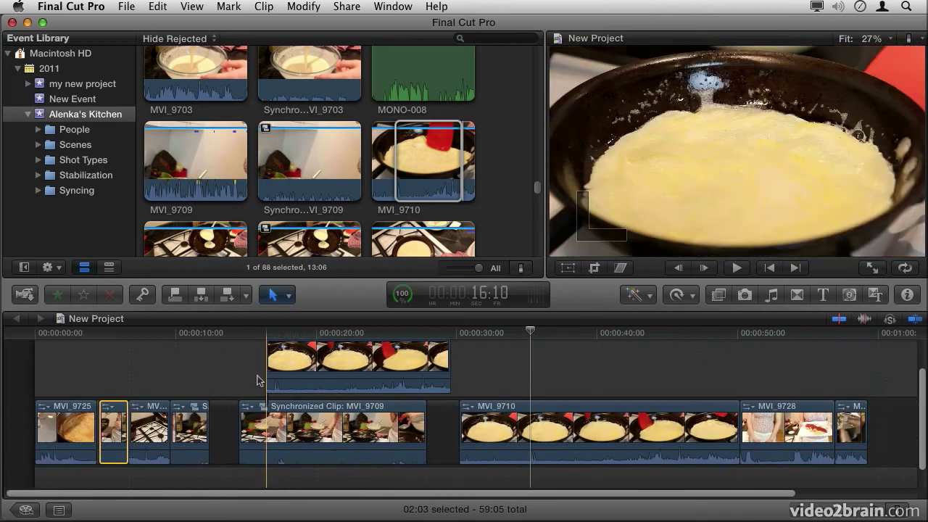